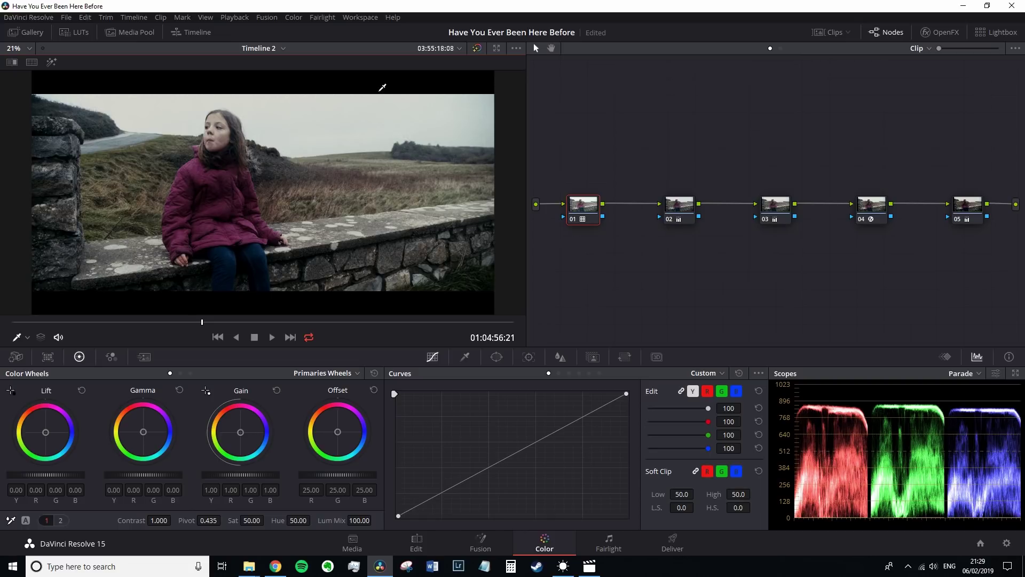
Select clip 28, the man by the reeds, and reset node 01's grade.
{"action": "left_click", "coordinate": [829, 33]}
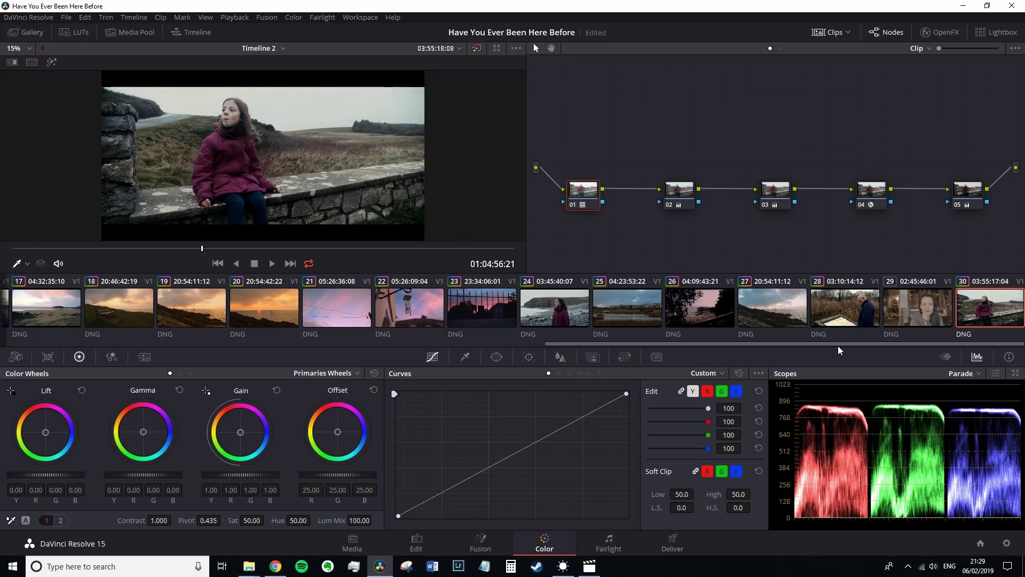
{"action": "left_click", "coordinate": [845, 319]}
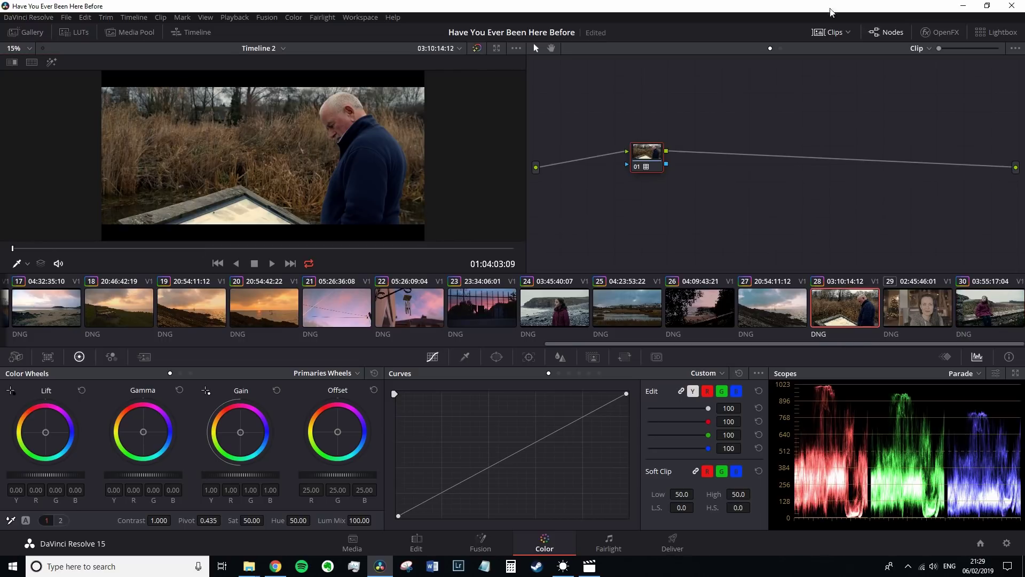
{"action": "right_click", "coordinate": [652, 151]}
{"action": "left_click", "coordinate": [693, 171]}
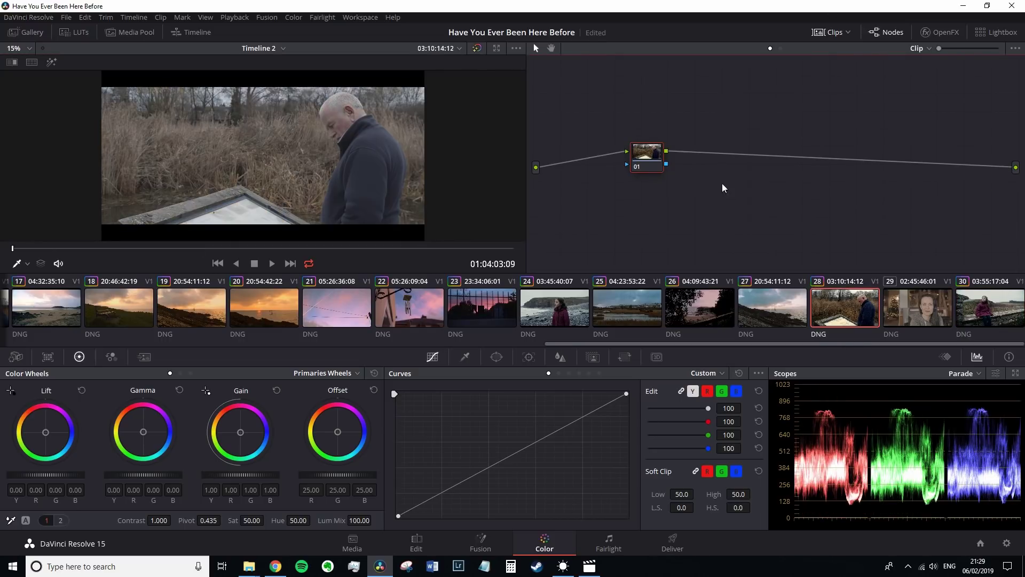
Hide the clip strip and reset the timeline's output blanking to remove the letterbox.
{"action": "left_click", "coordinate": [822, 34]}
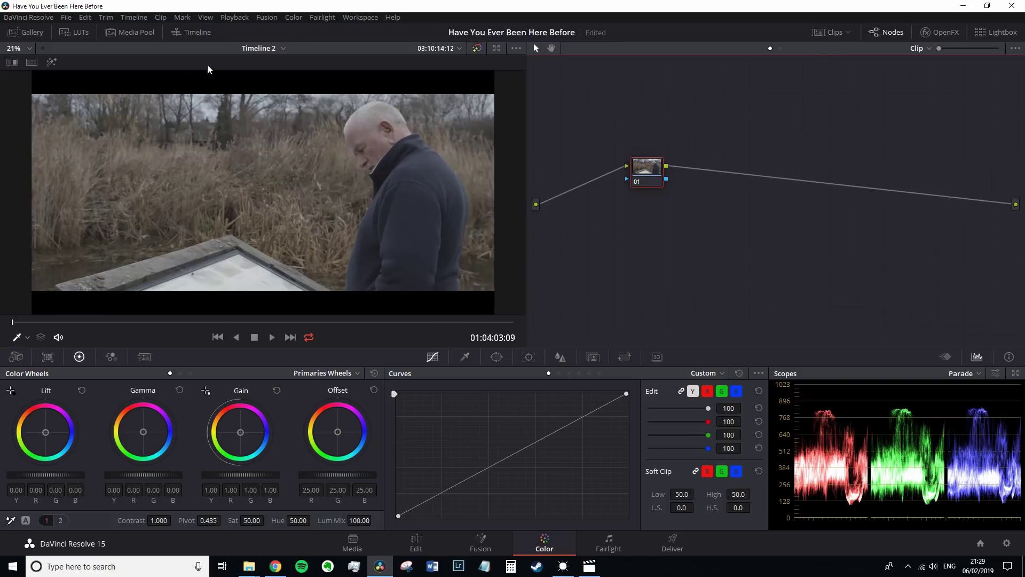
{"action": "left_click", "coordinate": [143, 18]}
{"action": "mouse_move", "coordinate": [157, 369]}
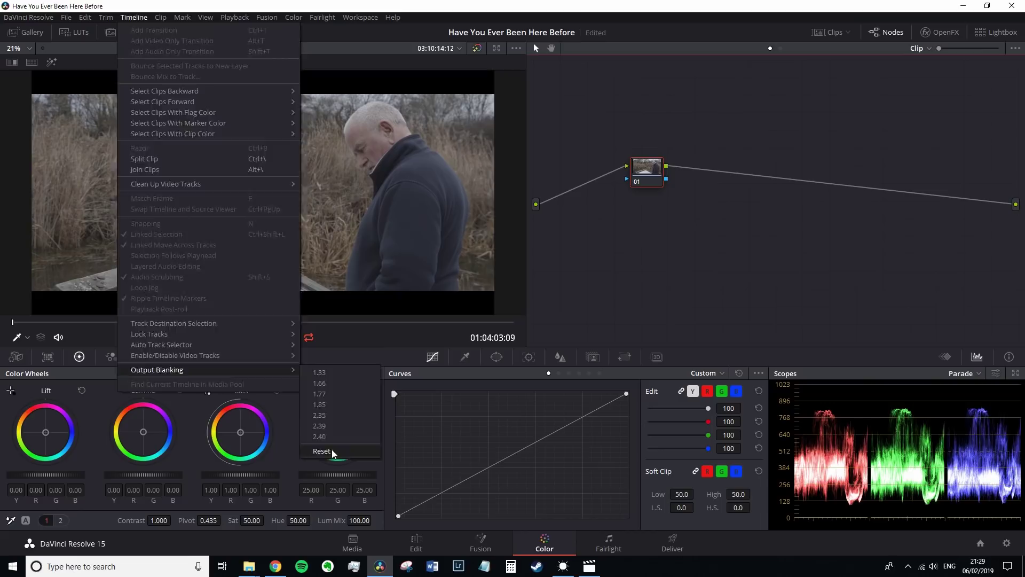
{"action": "left_click", "coordinate": [330, 451]}
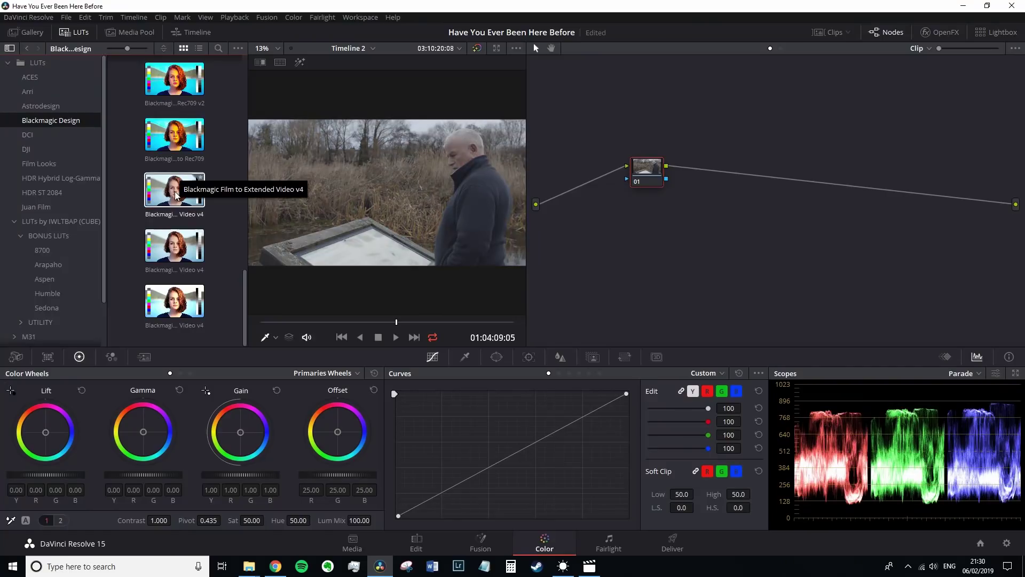
Apply the Blackmagic Film to Extended Video v4 LUT, lowering Lift and raising Gamma slightly.
{"action": "right_click", "coordinate": [172, 192]}
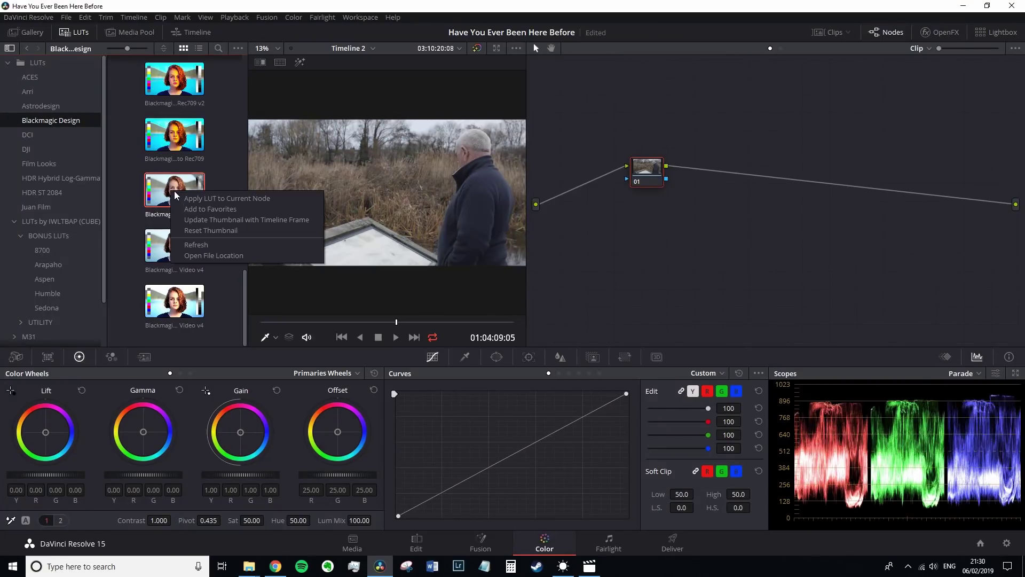
{"action": "left_click", "coordinate": [211, 199]}
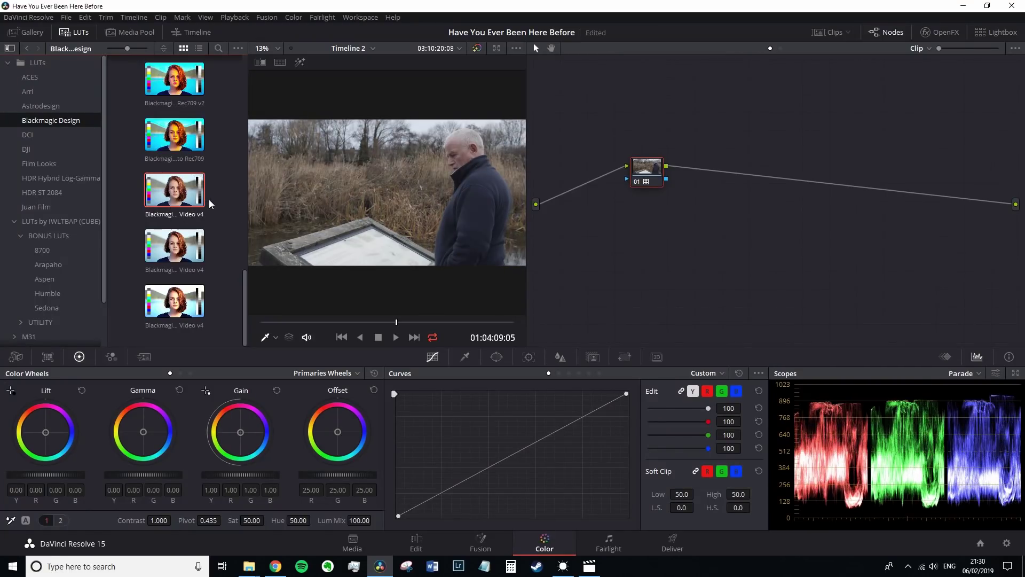
{"action": "left_click", "coordinate": [75, 39]}
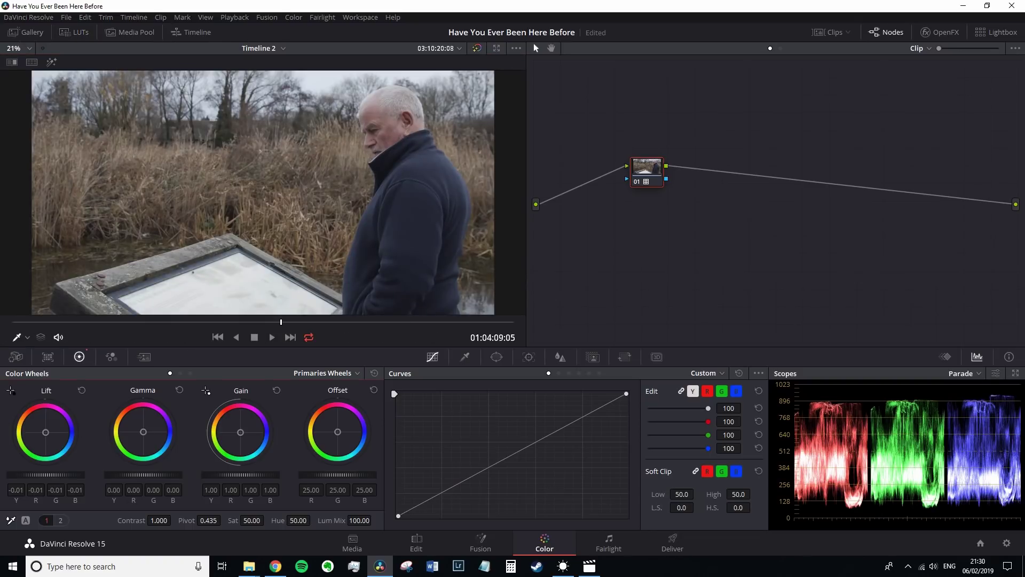
{"action": "left_click_drag", "start_coordinate": [51, 475], "coordinate": [45, 475]}
{"action": "left_click_drag", "start_coordinate": [129, 475], "coordinate": [136, 475]}
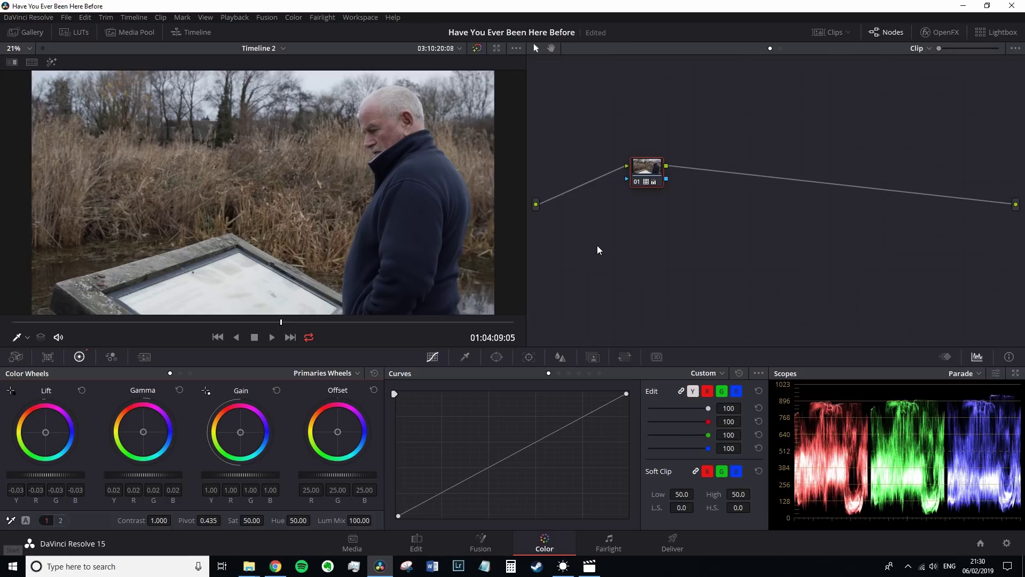
Apply the M31 LOG LUT to the reeds clip's current node and close the LUT library.
{"action": "left_click", "coordinate": [74, 32]}
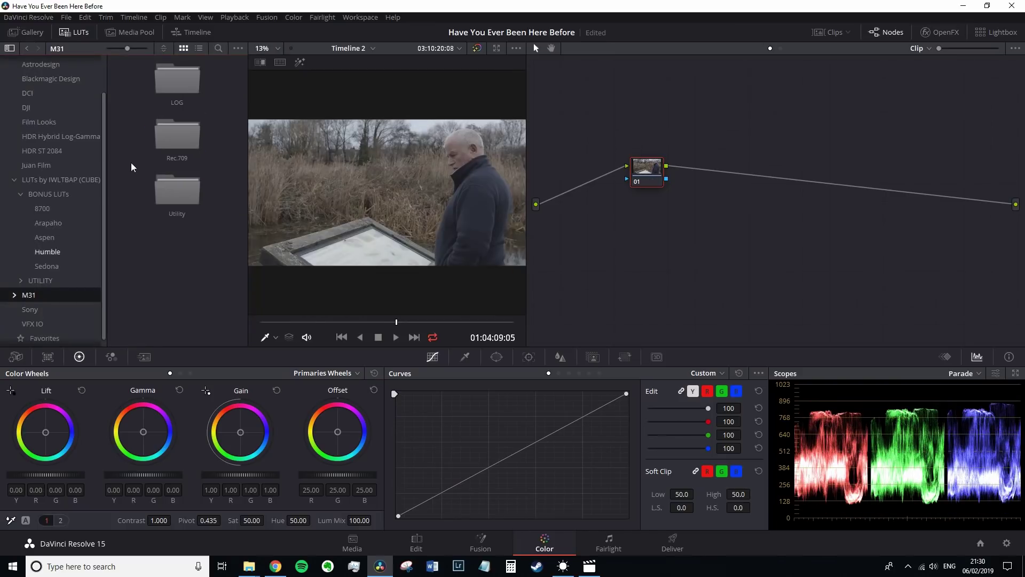
{"action": "left_click", "coordinate": [35, 309]}
{"action": "right_click", "coordinate": [177, 82]}
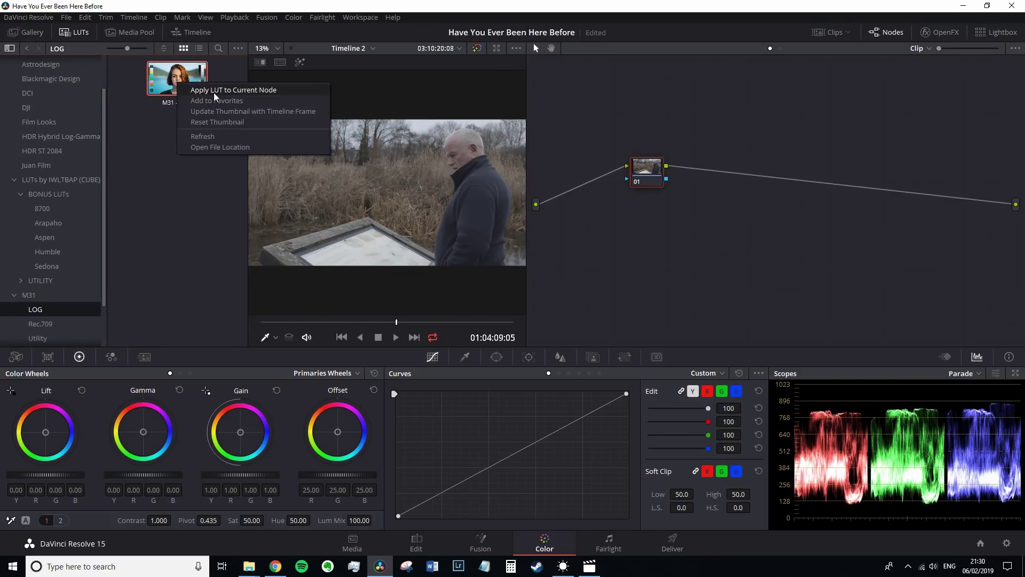
{"action": "left_click", "coordinate": [213, 91]}
{"action": "left_click", "coordinate": [80, 35]}
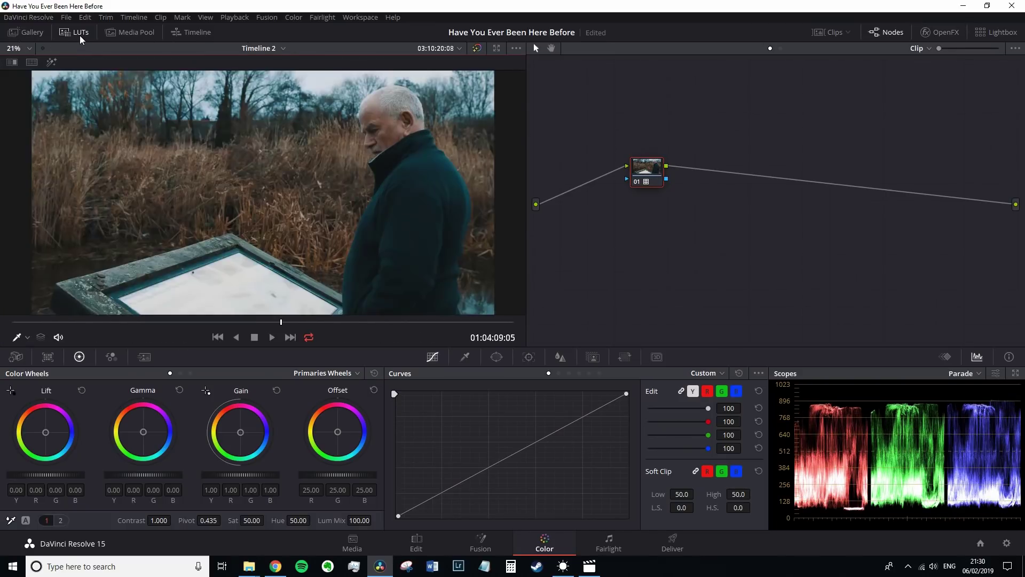
{"action": "left_click", "coordinate": [79, 36]}
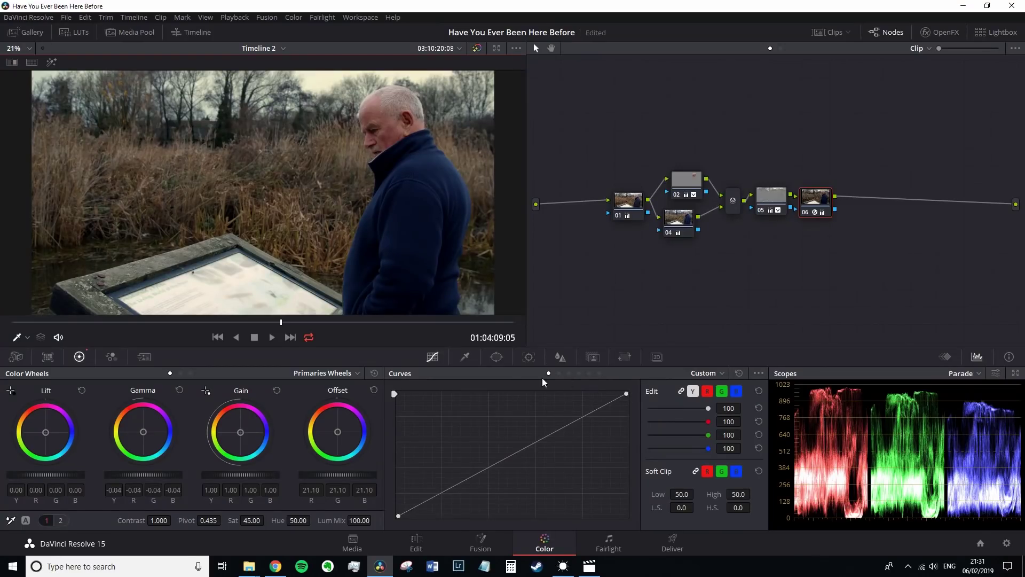
{"action": "left_click", "coordinate": [686, 182]}
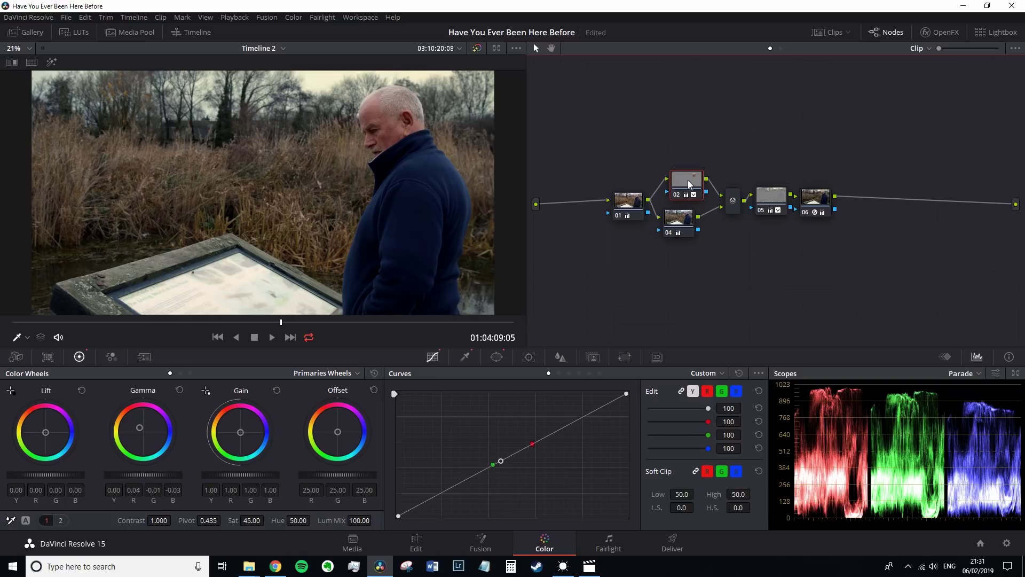
{"action": "left_click", "coordinate": [817, 203]}
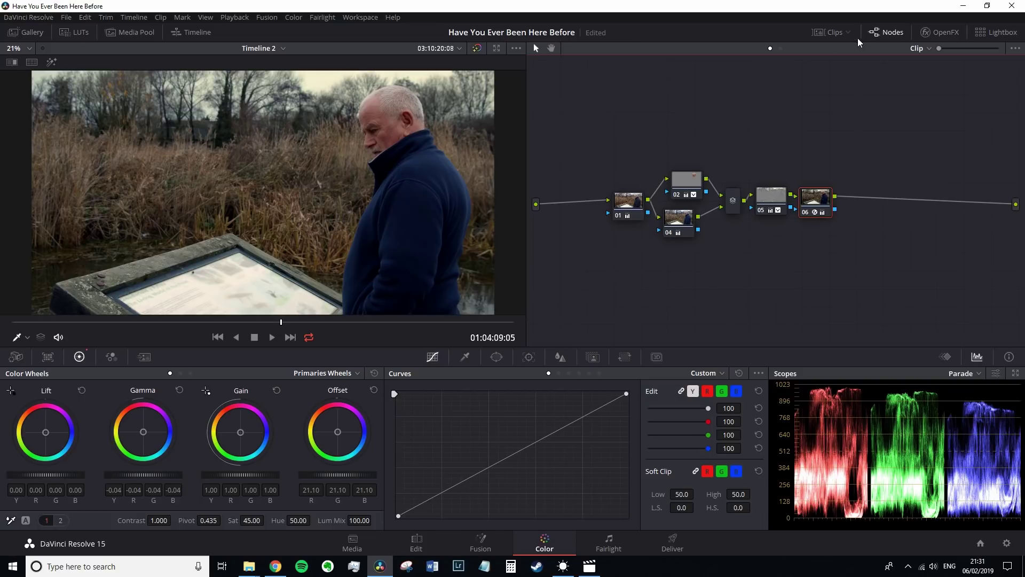
Save clip 28's grade as a 3D CUBE LUT file named 'False Detective'.
{"action": "left_click", "coordinate": [822, 35]}
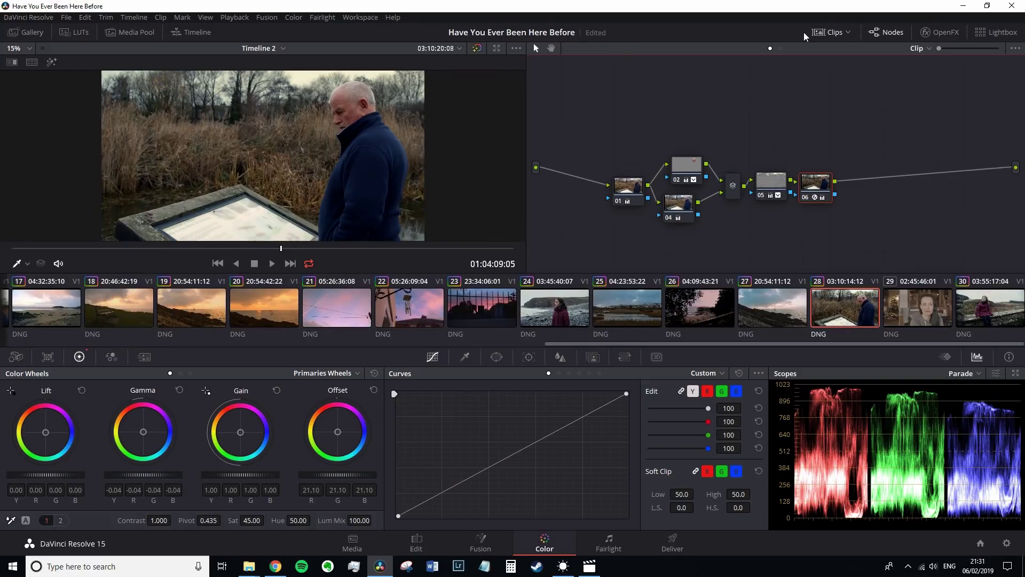
{"action": "right_click", "coordinate": [829, 308]}
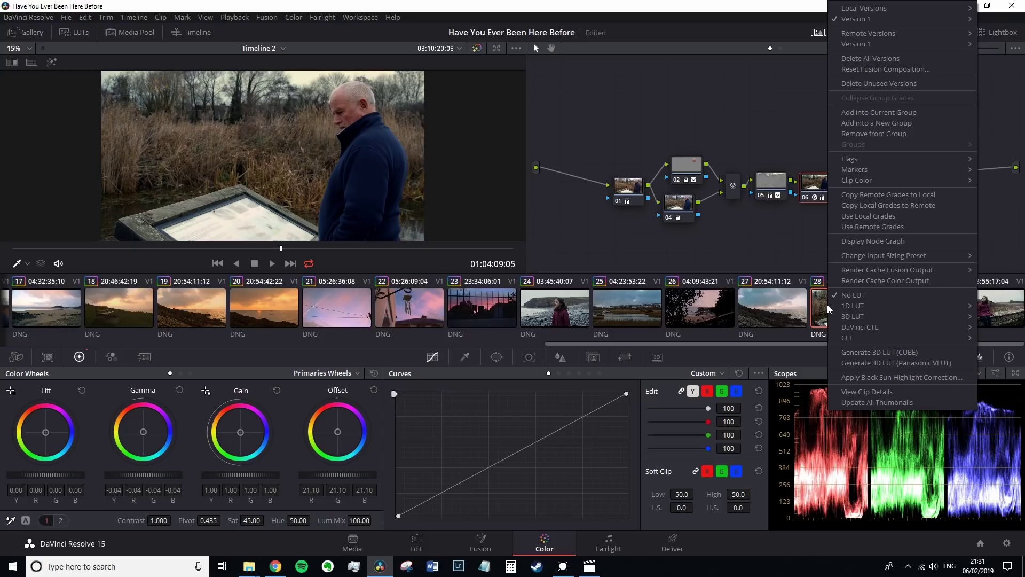
{"action": "left_click", "coordinate": [895, 354]}
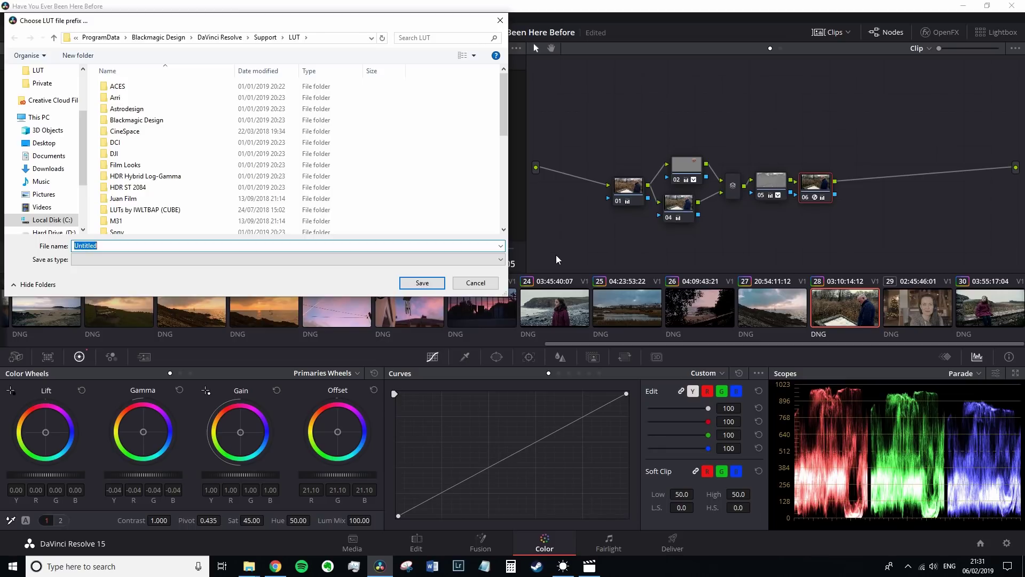
{"action": "type", "text": "Fale"}
{"action": "key", "text": "BackSpace"}
{"action": "type", "text": "se Dete"}
{"action": "type", "text": "ctive"}
{"action": "left_click", "coordinate": [427, 286]}
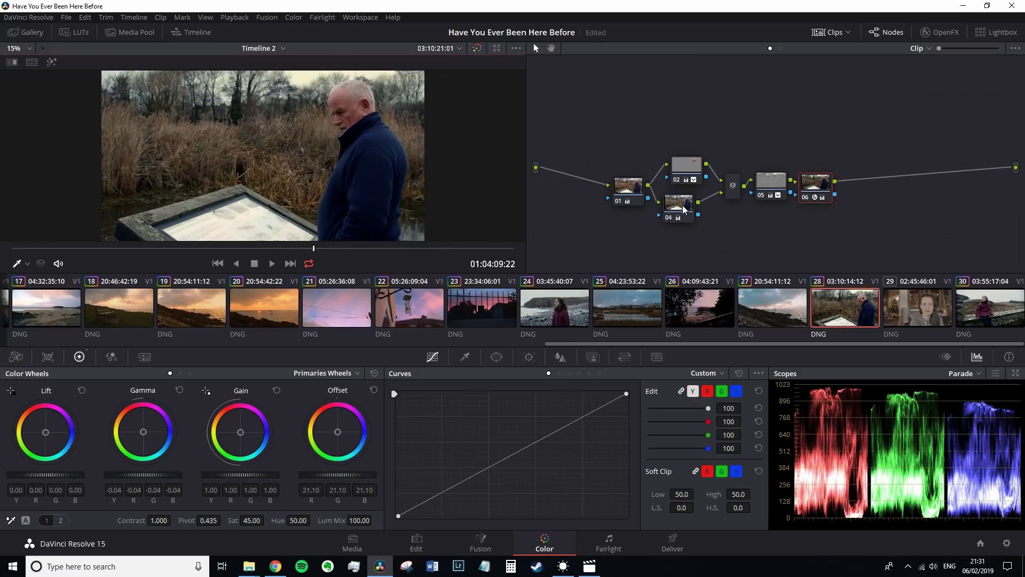
Reset the reeds clip's grade and apply the False Detective 3D LUT to node 01.
{"action": "key", "text": "ctrl+Home"}
{"action": "right_click", "coordinate": [655, 127]}
{"action": "mouse_move", "coordinate": [774, 278]}
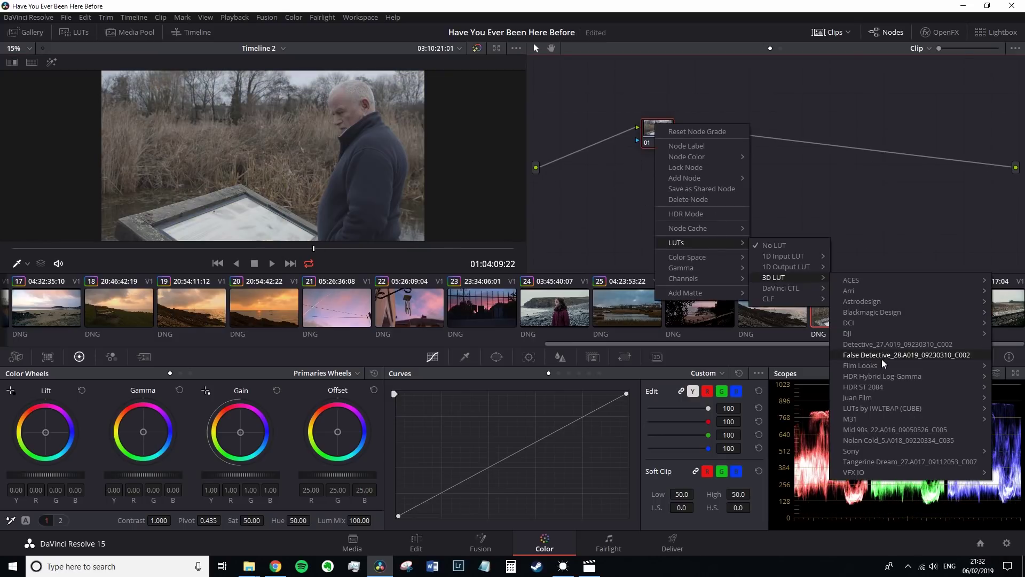
{"action": "left_click", "coordinate": [882, 355]}
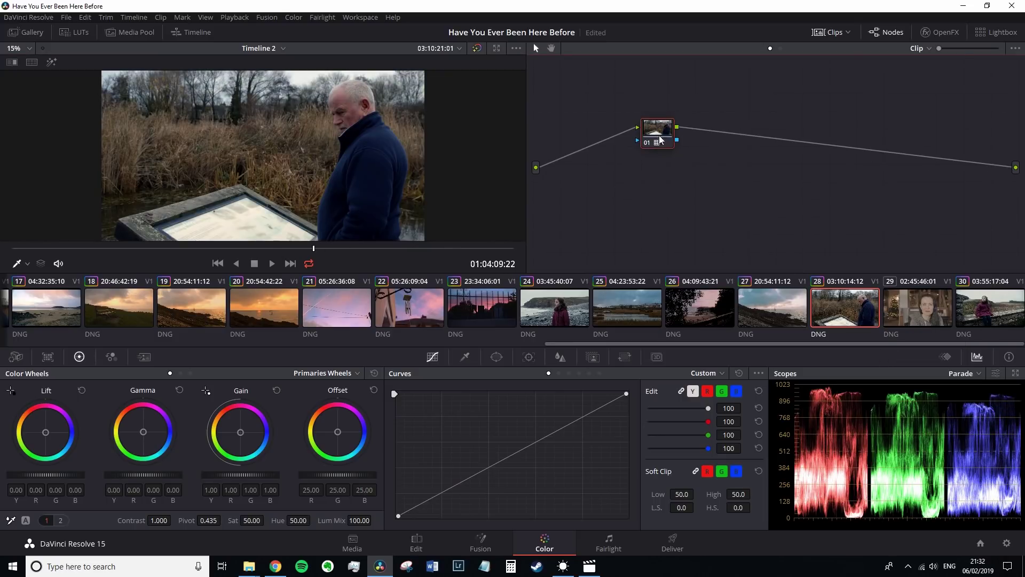
{"action": "left_click", "coordinate": [25, 34]}
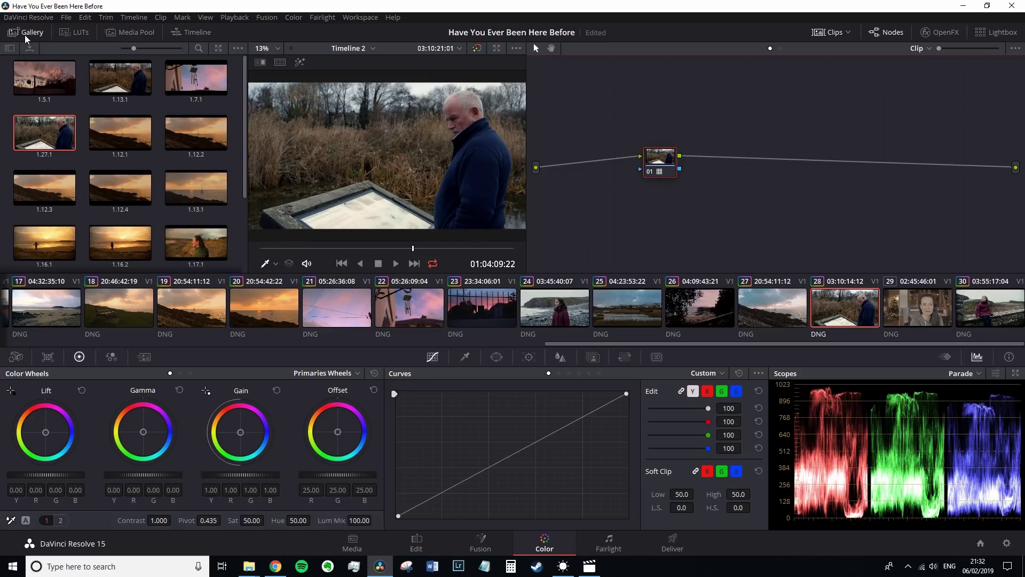
{"action": "left_click", "coordinate": [79, 33]}
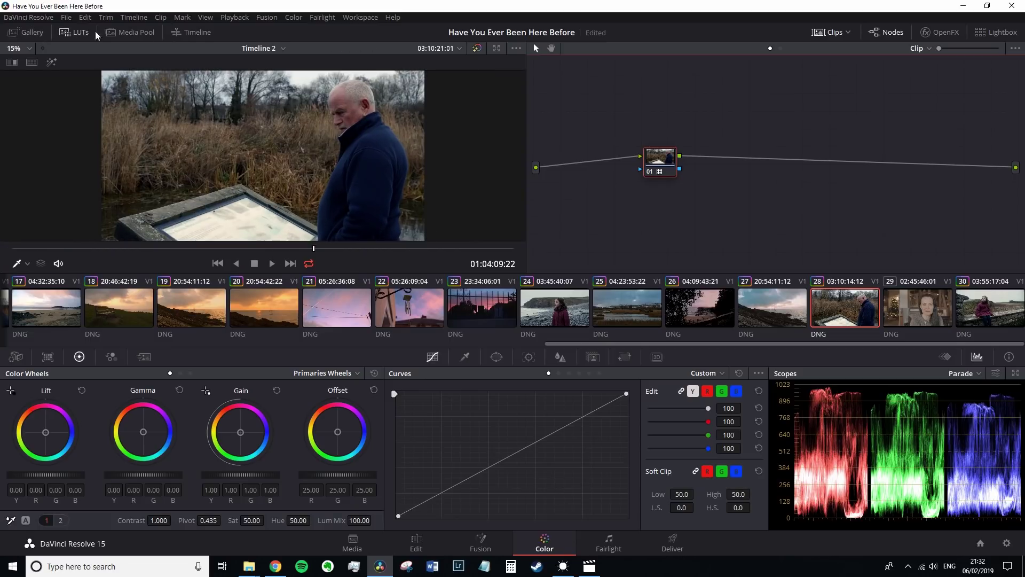
Go to Color Management in project settings and scroll down to the Lookup Tables section.
{"action": "left_click", "coordinate": [1006, 543]}
{"action": "left_click", "coordinate": [357, 149]}
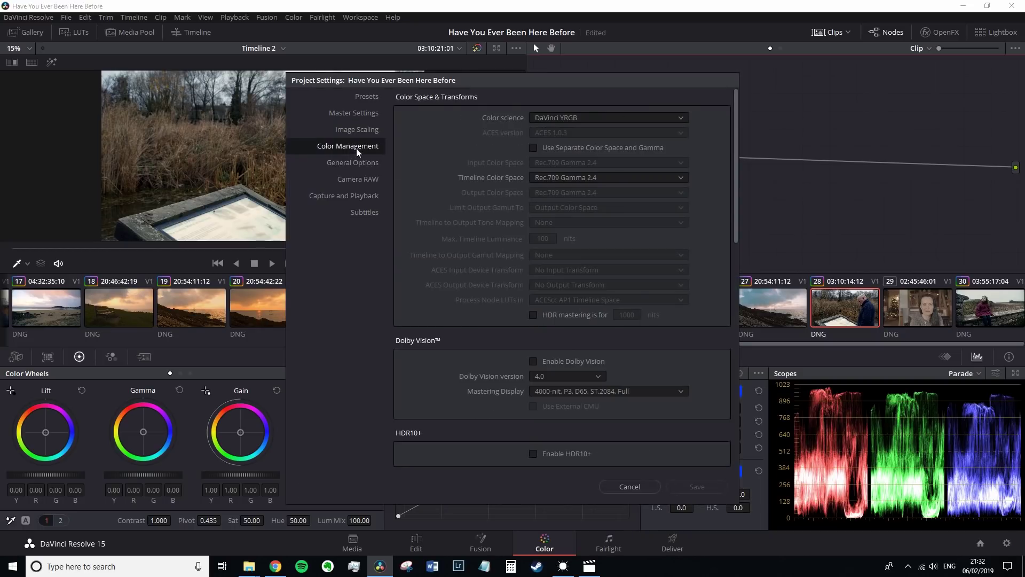
{"action": "scroll", "coordinate": [428, 301], "scroll_direction": "down", "scroll_amount": 5}
{"action": "scroll", "coordinate": [428, 301], "scroll_direction": "down", "scroll_amount": 5}
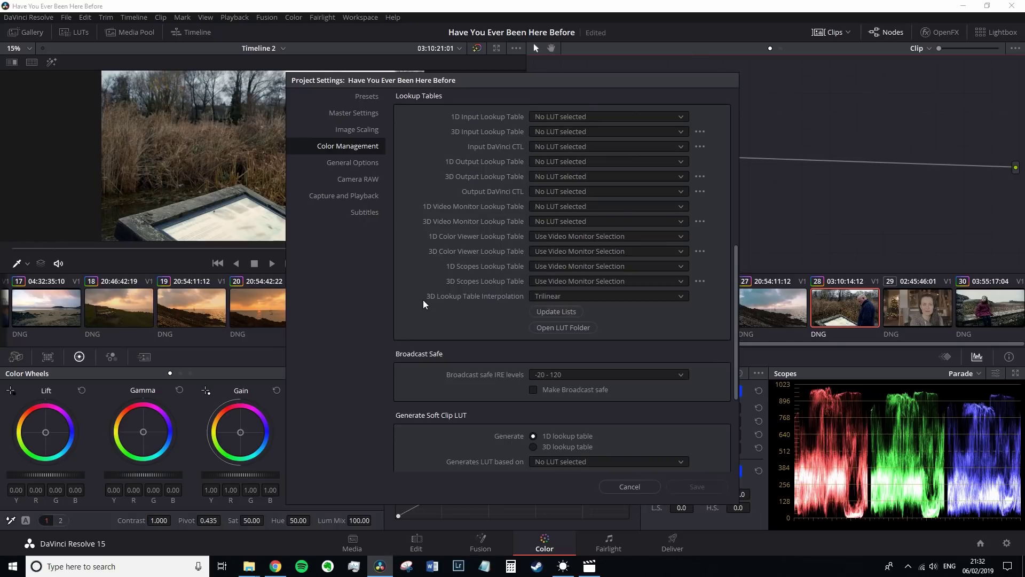
{"action": "scroll", "coordinate": [423, 300], "scroll_direction": "down", "scroll_amount": 2}
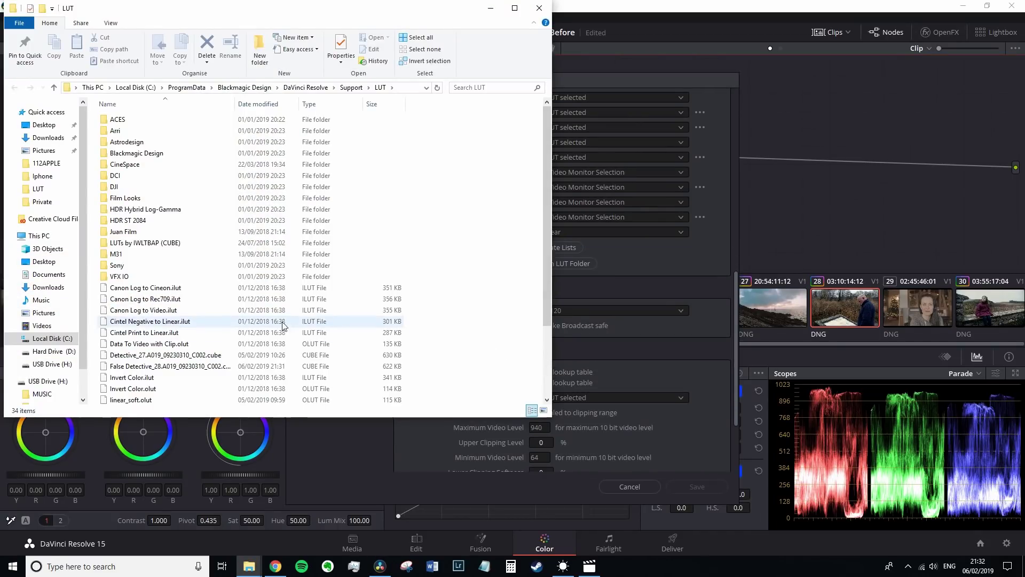
Scroll through the LUT folder's file list to locate the False Detective cube file.
{"action": "scroll", "coordinate": [275, 324], "scroll_direction": "down", "scroll_amount": 3}
{"action": "scroll", "coordinate": [272, 323], "scroll_direction": "up", "scroll_amount": 3}
{"action": "scroll", "coordinate": [271, 322], "scroll_direction": "down", "scroll_amount": 3}
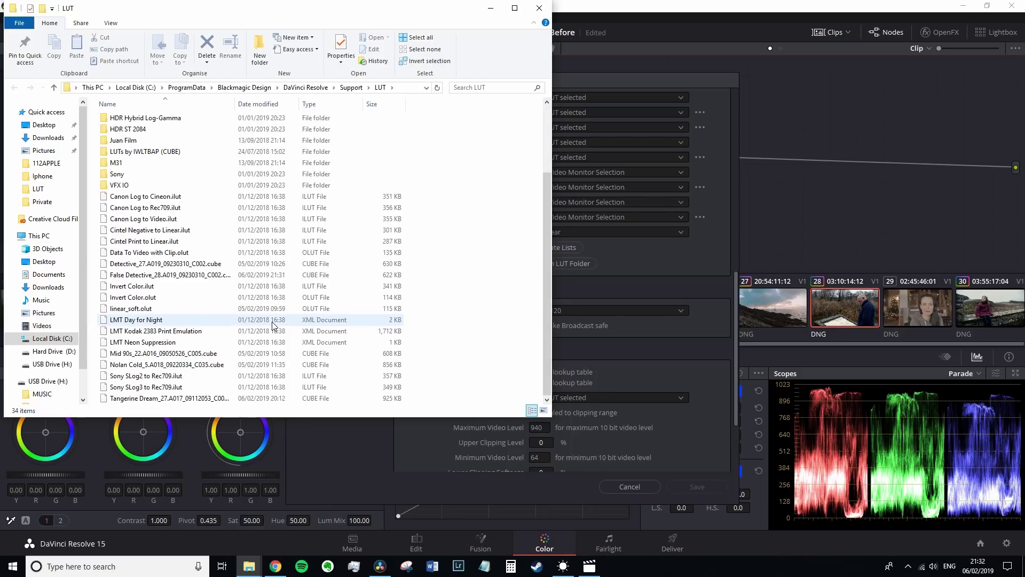